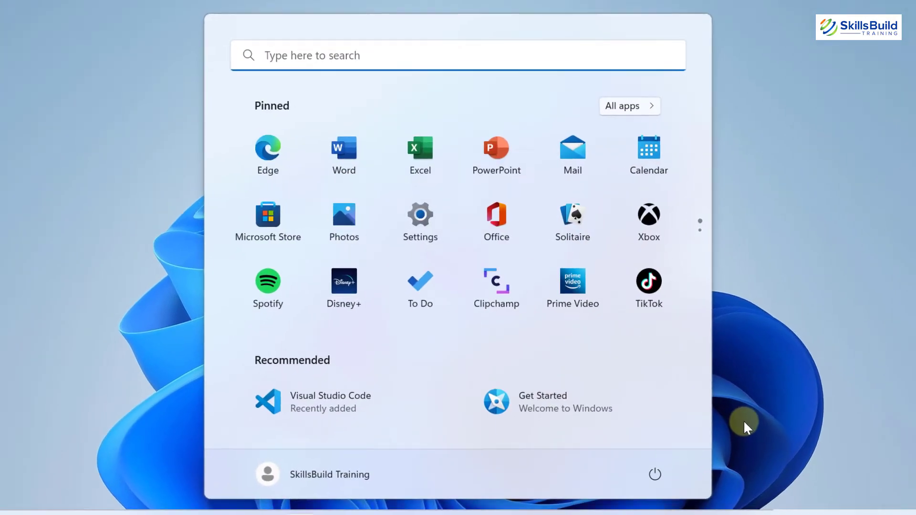
pyautogui.write('windo')
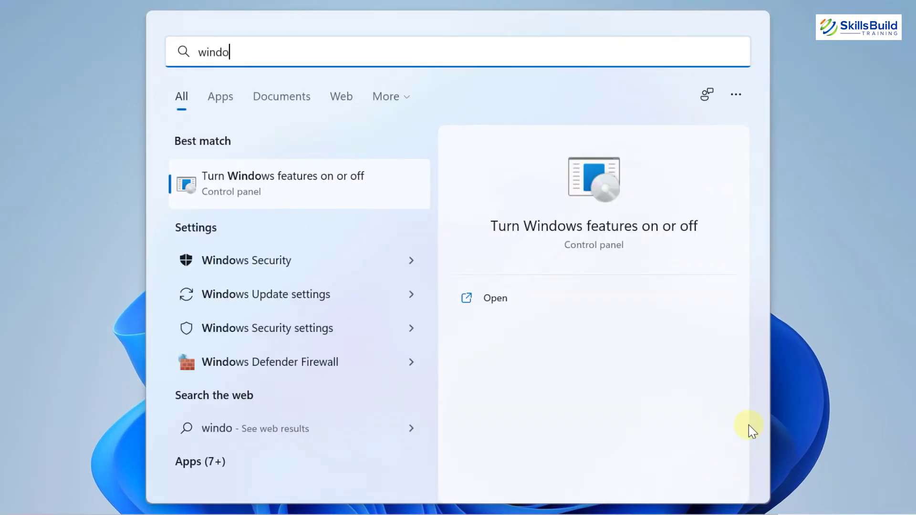
pyautogui.write('ws fea')
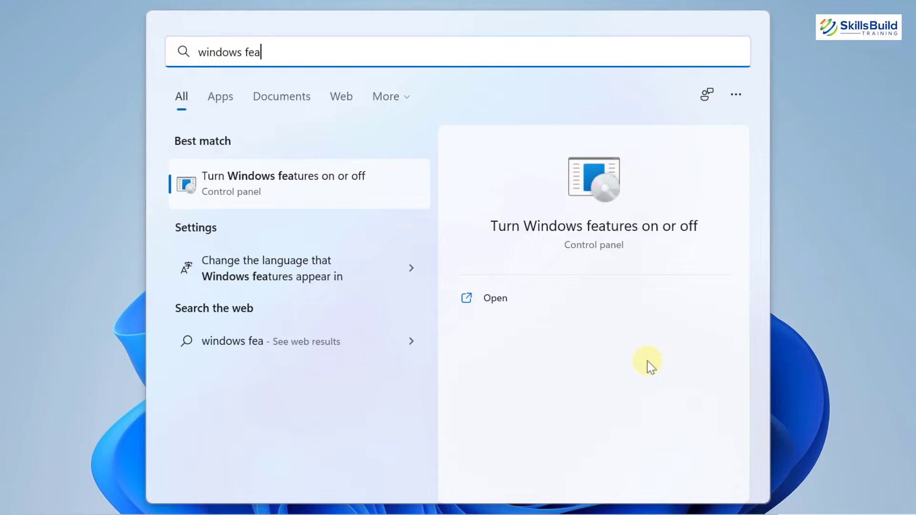
# In Windows Features, clear .NET Framework 4.8 Advanced Services and apply the change.
pyautogui.click(352, 177)
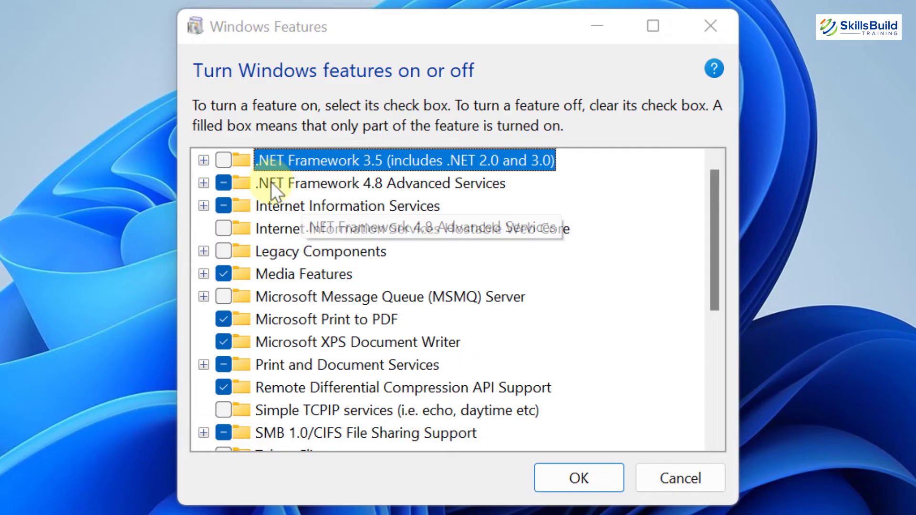
pyautogui.click(223, 183)
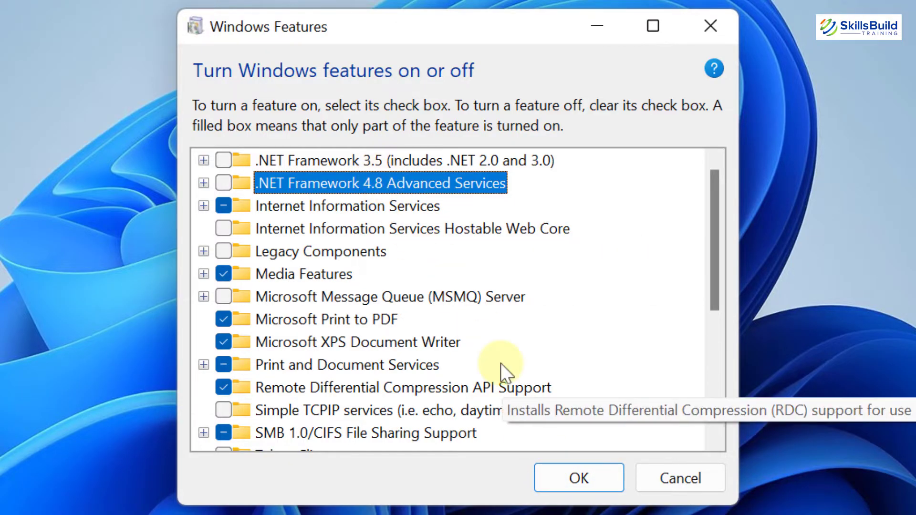
pyautogui.click(574, 477)
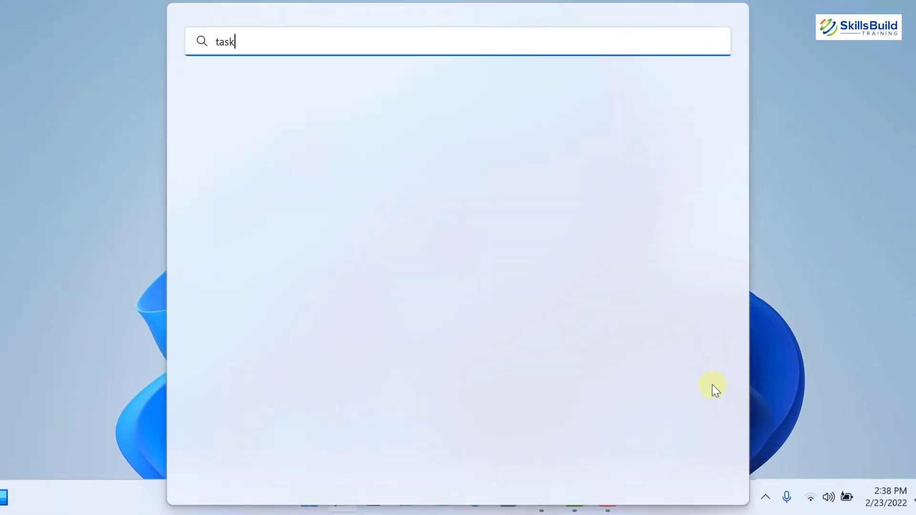
pyautogui.write(' mana')
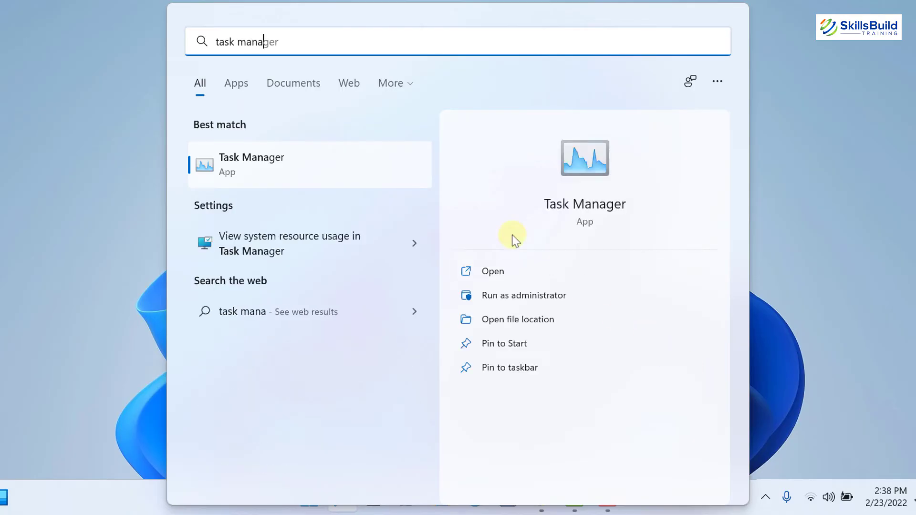
# Launch Task Manager from search, expand it to full details, and open the File menu.
pyautogui.click(419, 165)
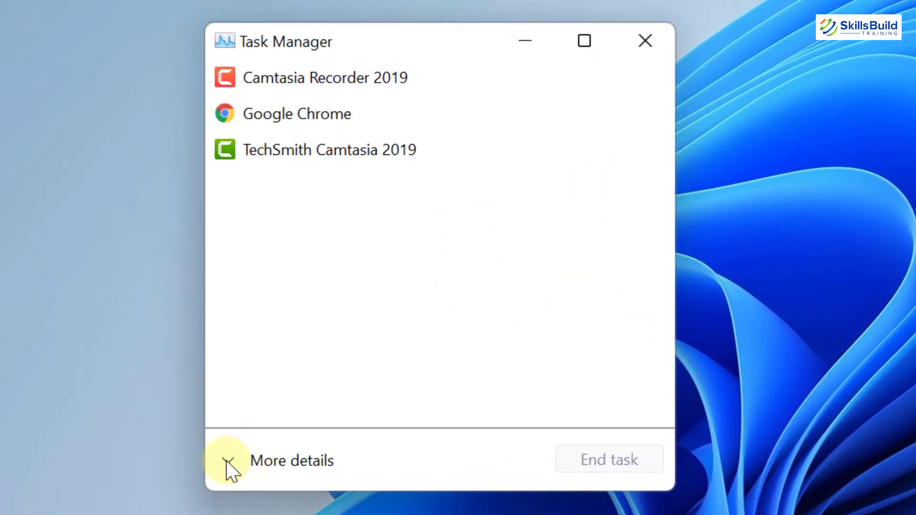
pyautogui.click(226, 460)
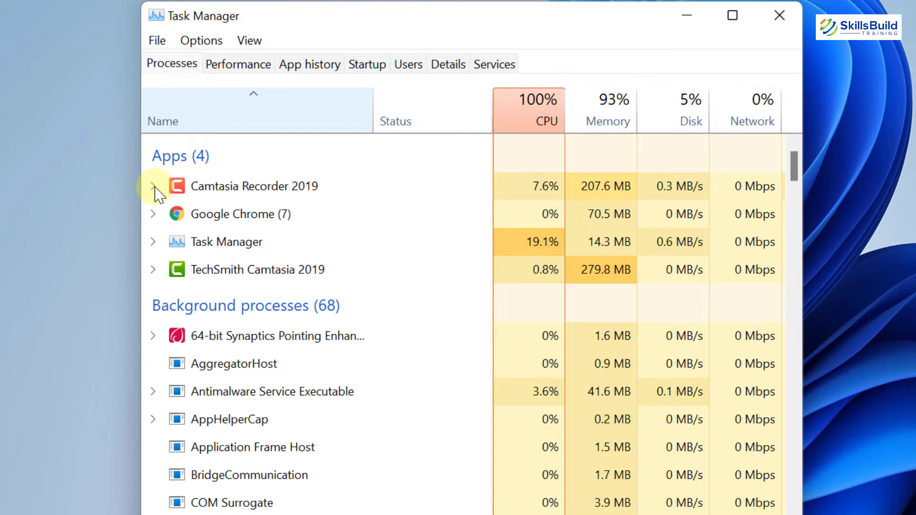
pyautogui.click(154, 39)
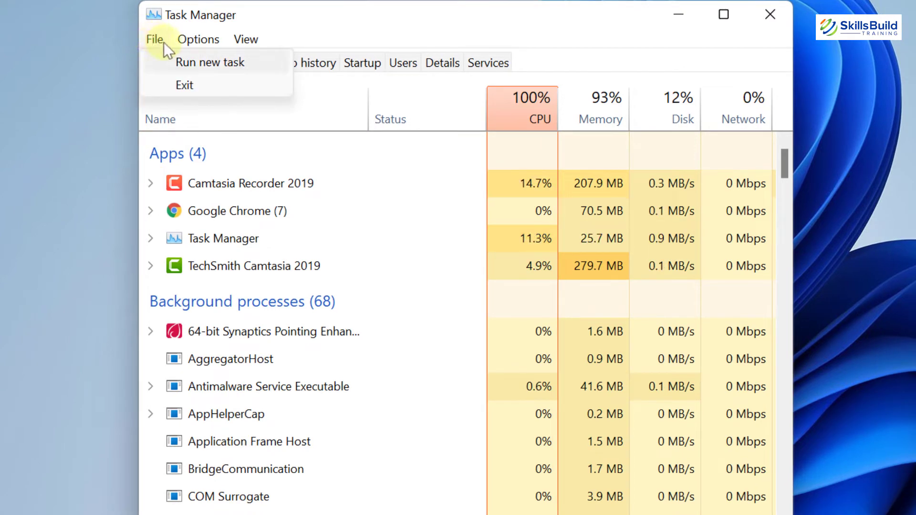
# Start a new task and browse to the Local Disk (C:) drive.
pyautogui.click(199, 69)
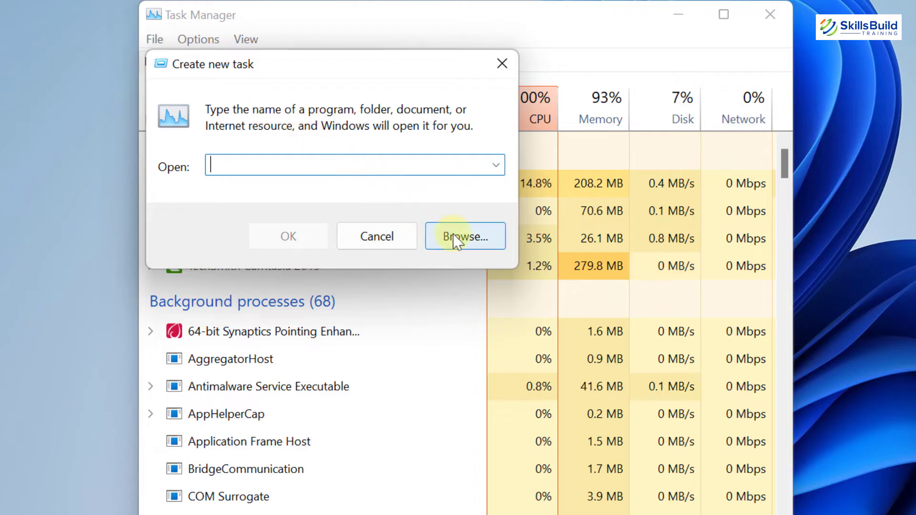
pyautogui.click(466, 236)
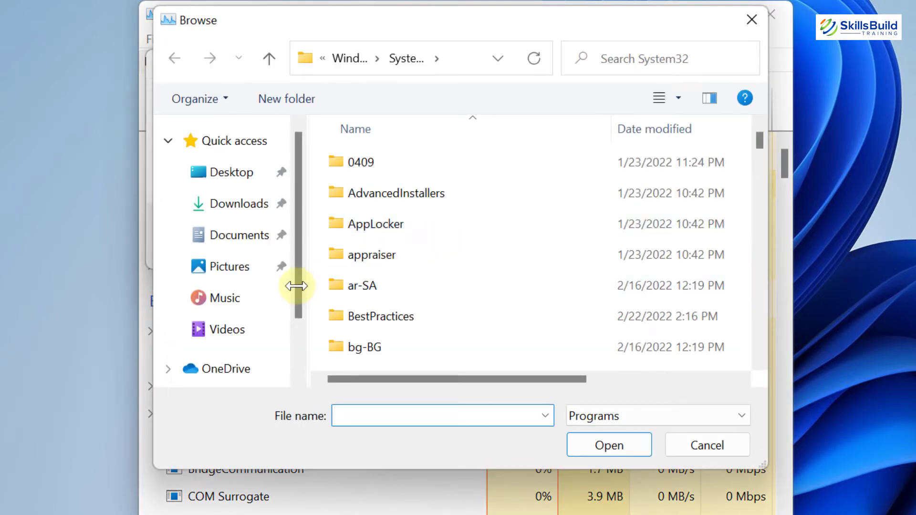
pyautogui.scroll(-3, 297, 286)
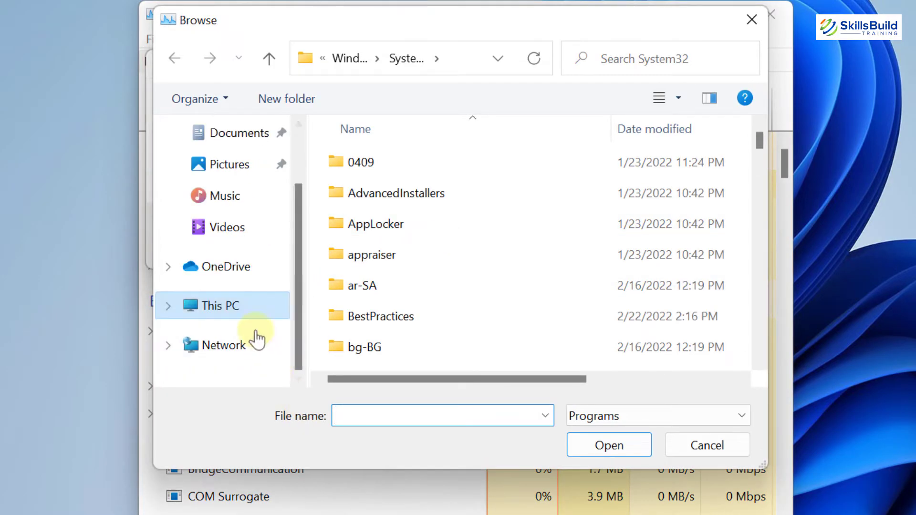
pyautogui.click(220, 306)
pyautogui.doubleClick(368, 357)
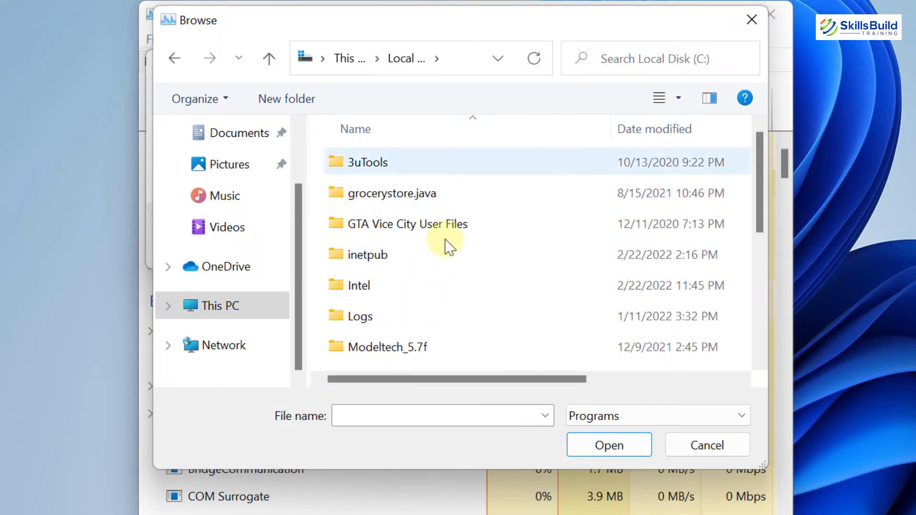
pyautogui.scroll(-1, 451, 242)
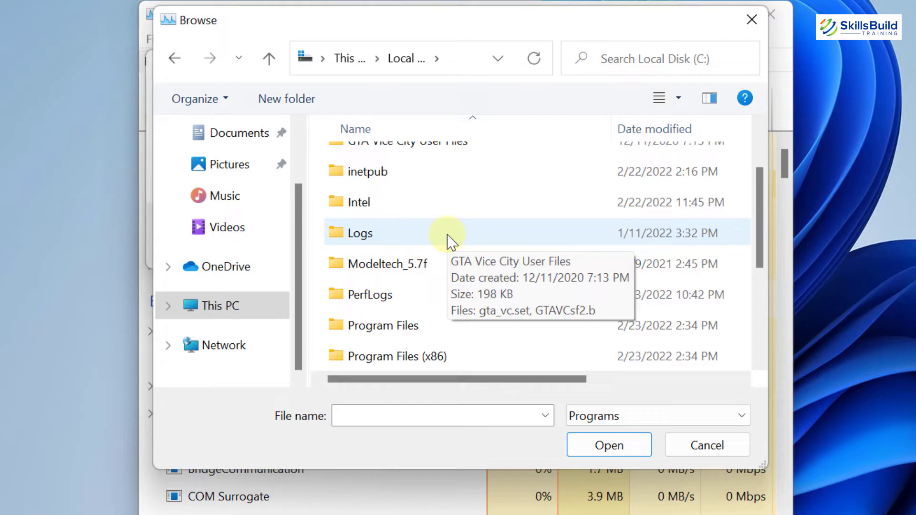
pyautogui.scroll(3, 620, 63)
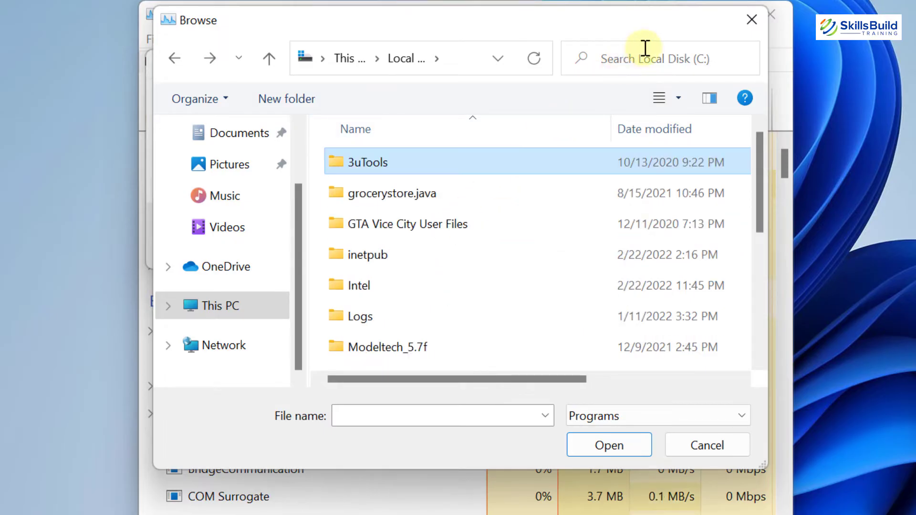
# Find the System32 folder, pick cmd, and run it as a new task.
pyautogui.click(644, 58)
pyautogui.write('sys')
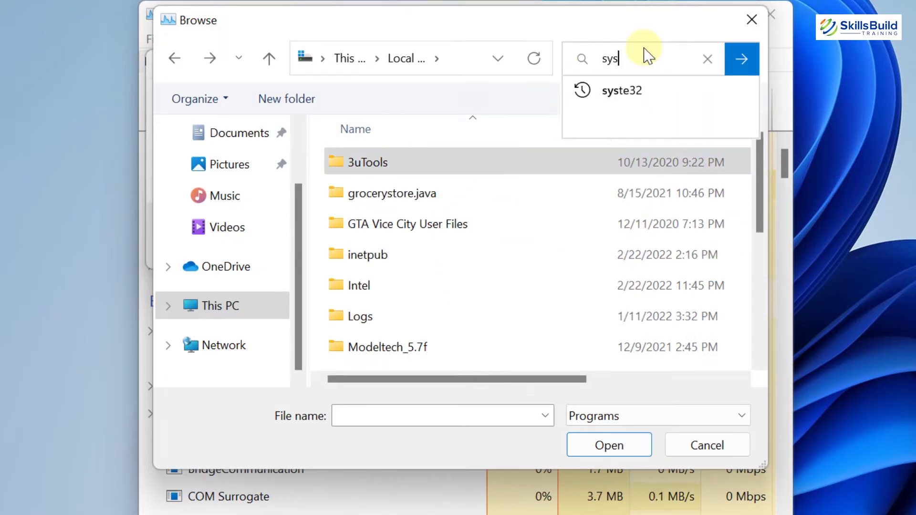
pyautogui.write('m32')
pyautogui.press('Return')
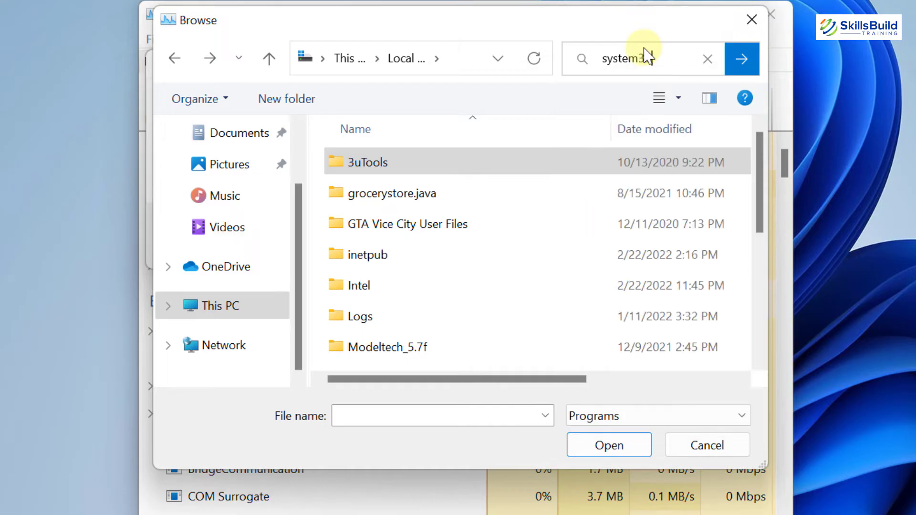
pyautogui.doubleClick(408, 136)
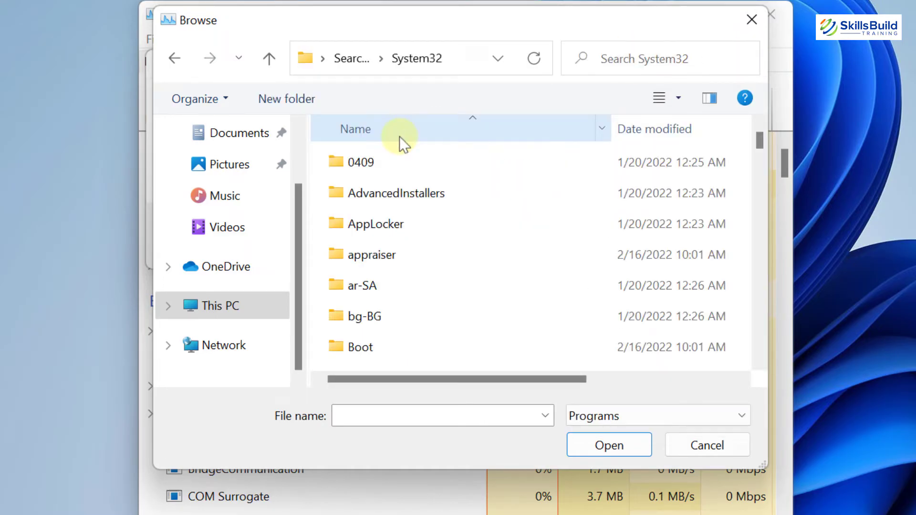
pyautogui.click(373, 225)
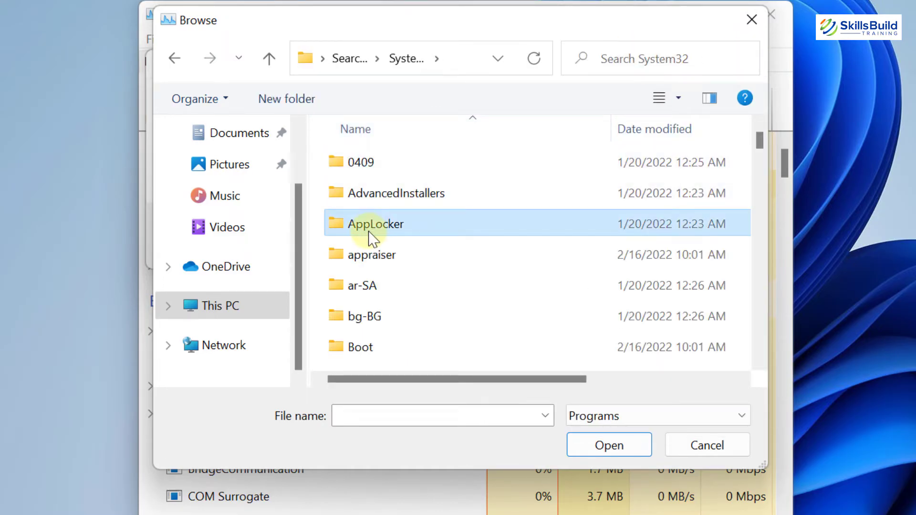
pyautogui.write('ce')
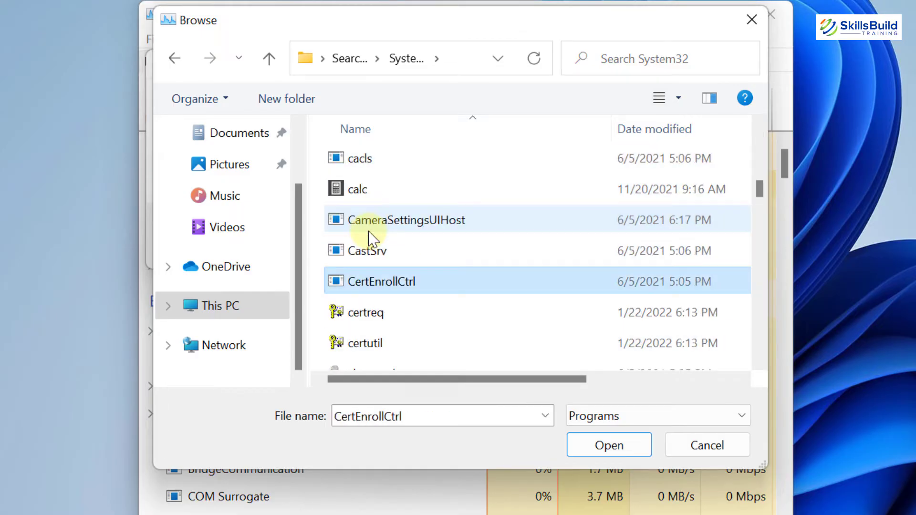
pyautogui.write('chocmd')
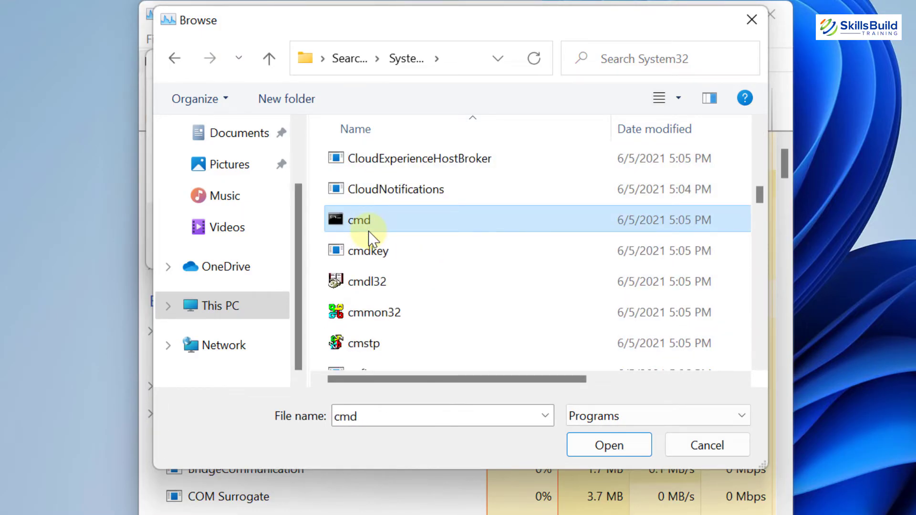
pyautogui.press('Return')
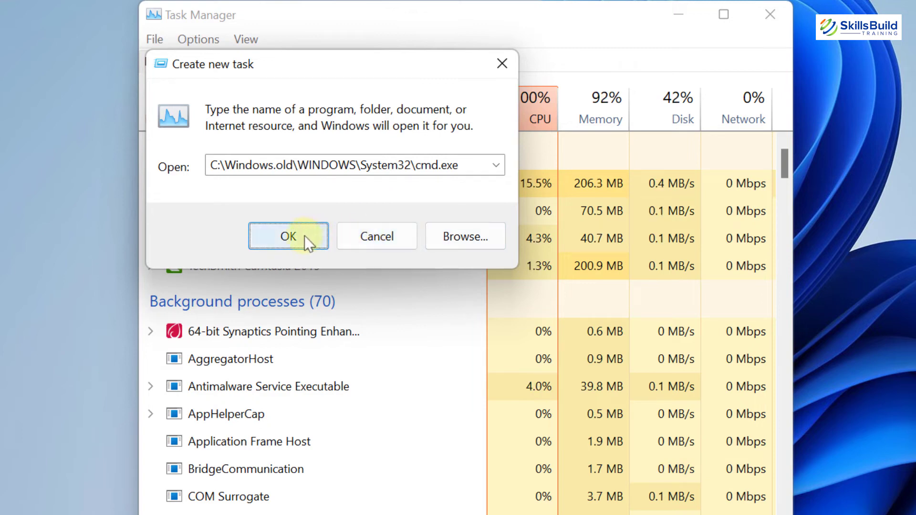
pyautogui.click(288, 237)
pyautogui.write('gpupdate /forc')
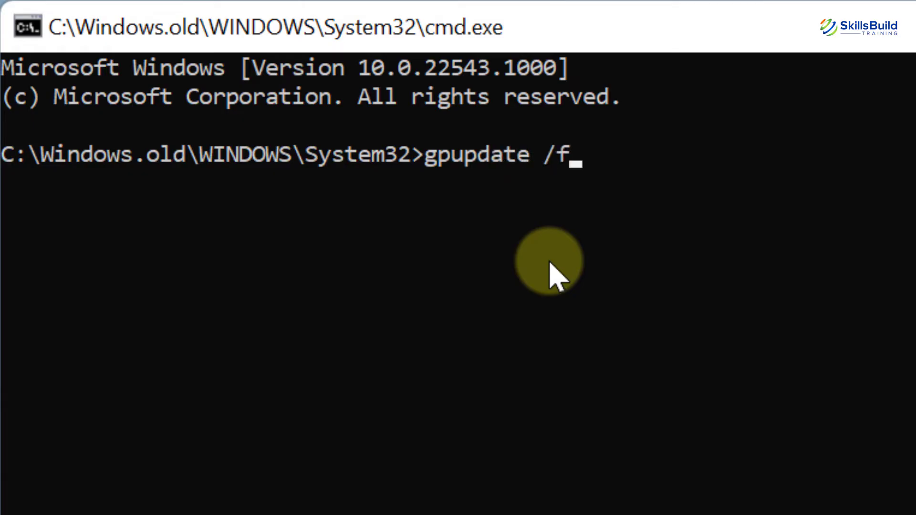
pyautogui.write('e')
# Run gpupdate /force to refresh computer and user policies.
pyautogui.press('Return')
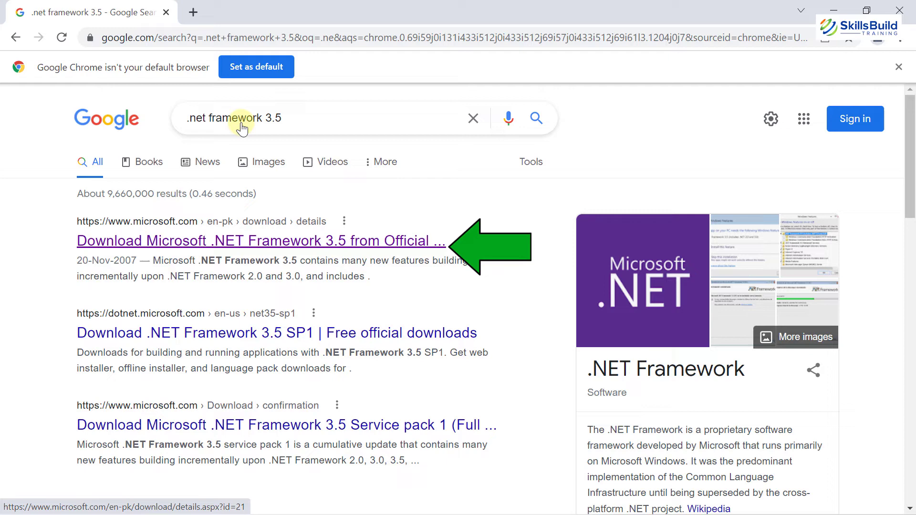
# Download the dotnetfx35 installer from Microsoft's official .NET Framework 3.5 page.
pyautogui.click(154, 242)
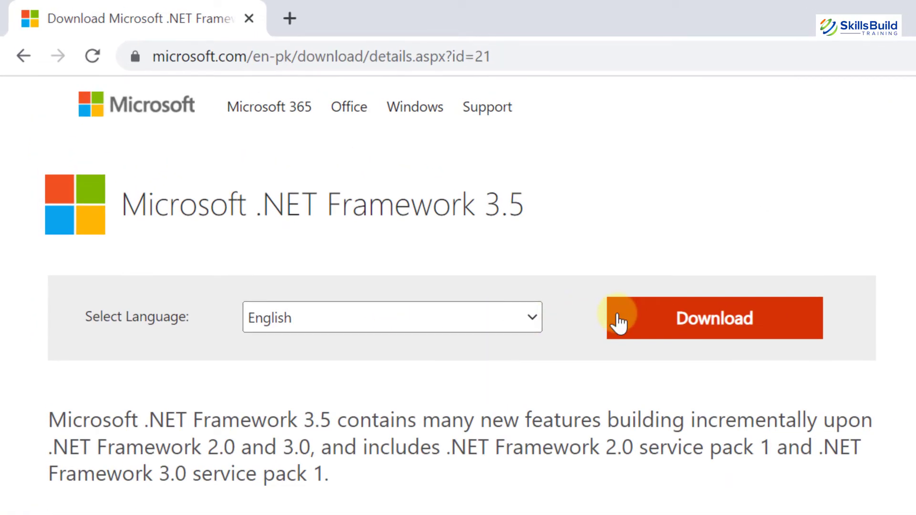
pyautogui.click(620, 321)
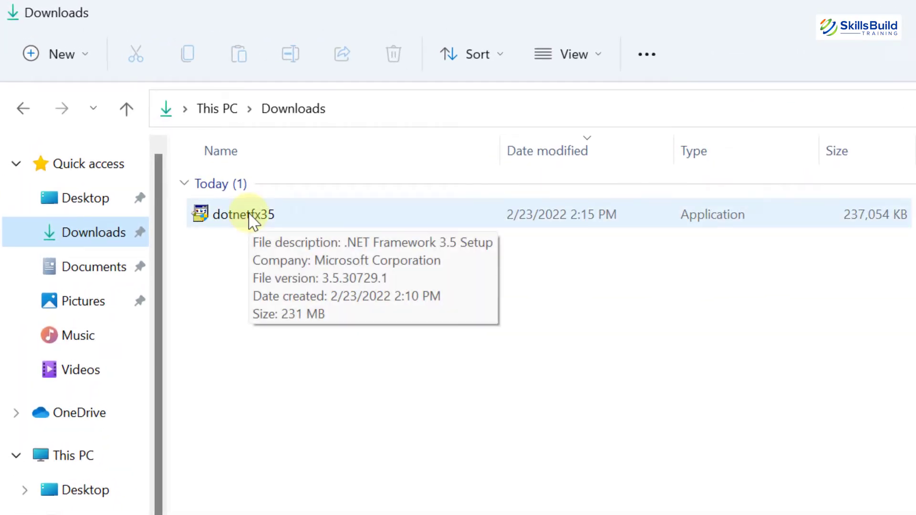
# Run dotnetfx35 from Downloads and choose 'Download and install this feature'.
pyautogui.click(252, 220)
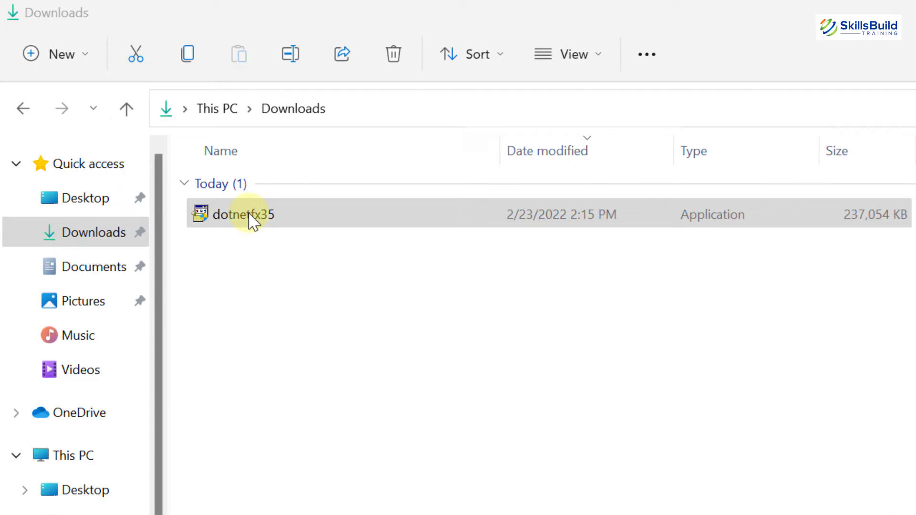
pyautogui.doubleClick(252, 221)
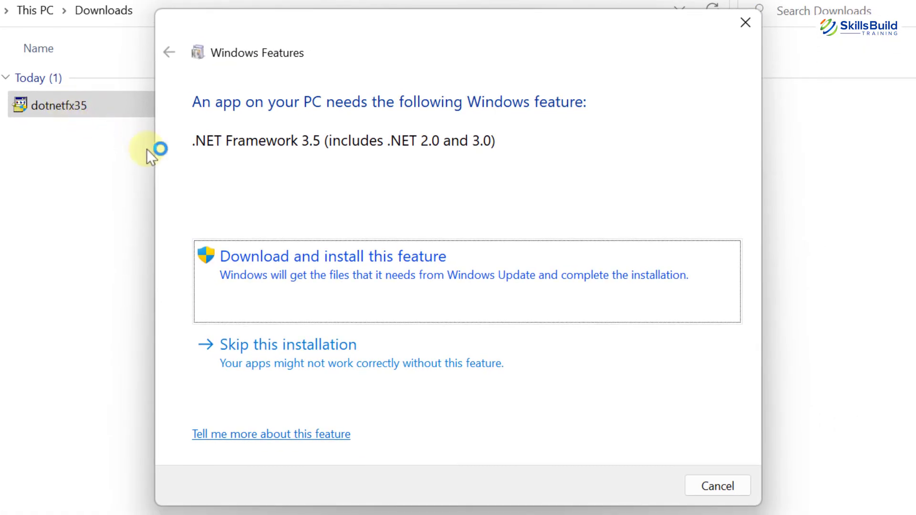
pyautogui.click(372, 272)
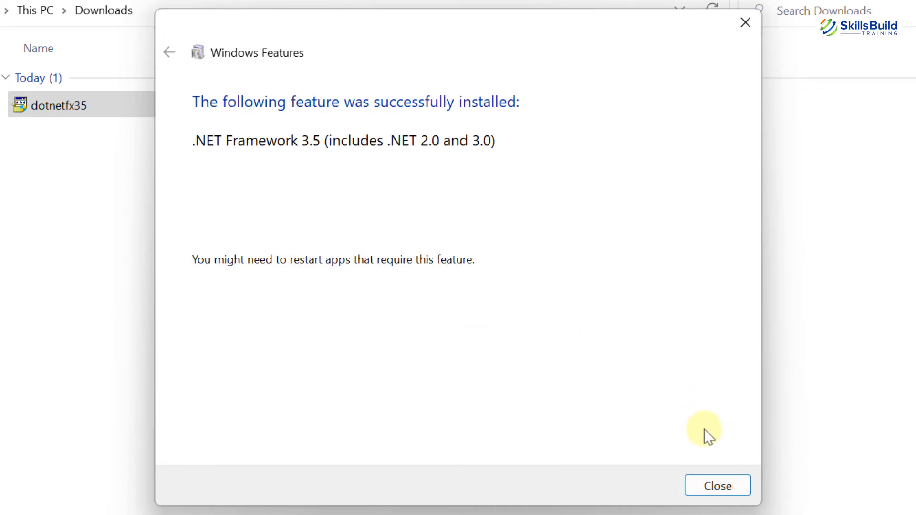
# Close the installer's success message and reopen 'Turn Windows features on or off' via search.
pyautogui.click(718, 487)
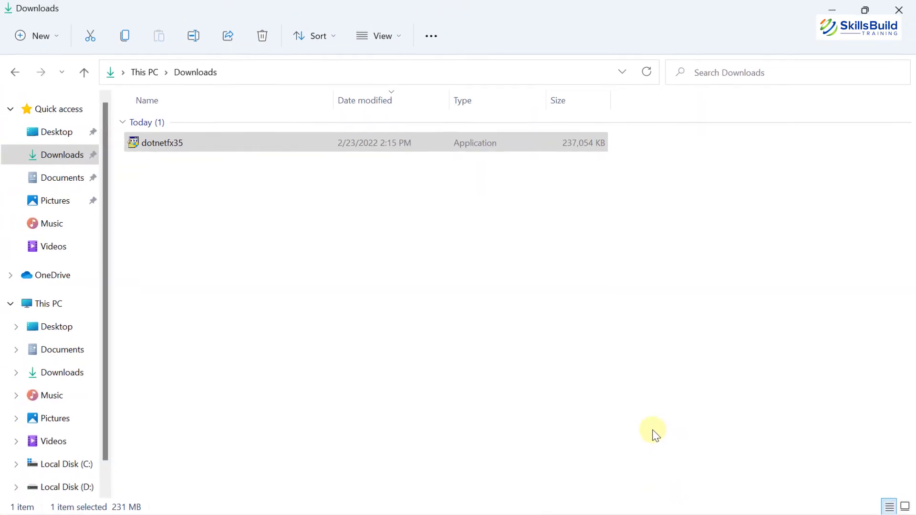
pyautogui.press('super')
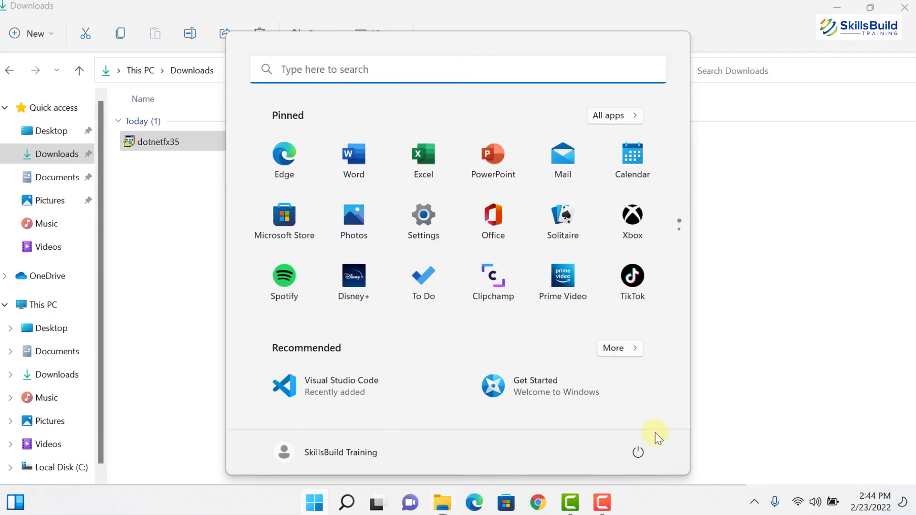
pyautogui.write('windows')
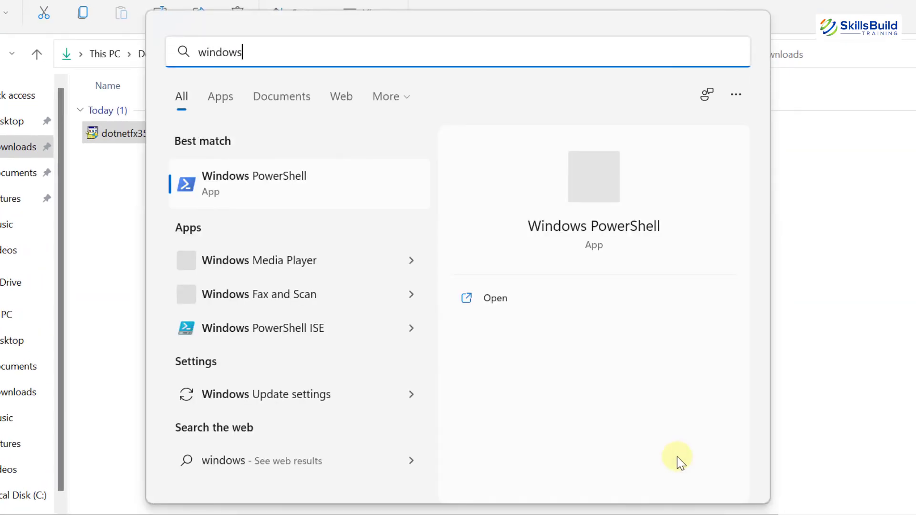
pyautogui.write(' fe')
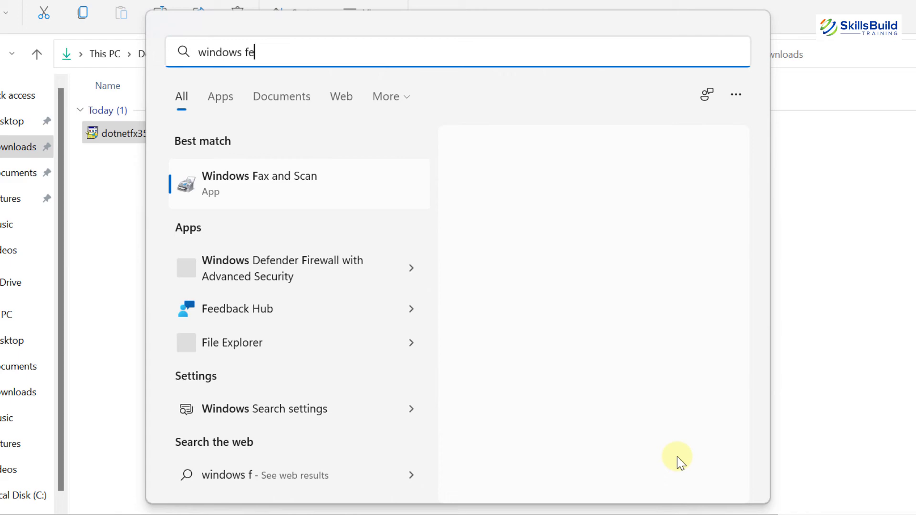
pyautogui.write('a')
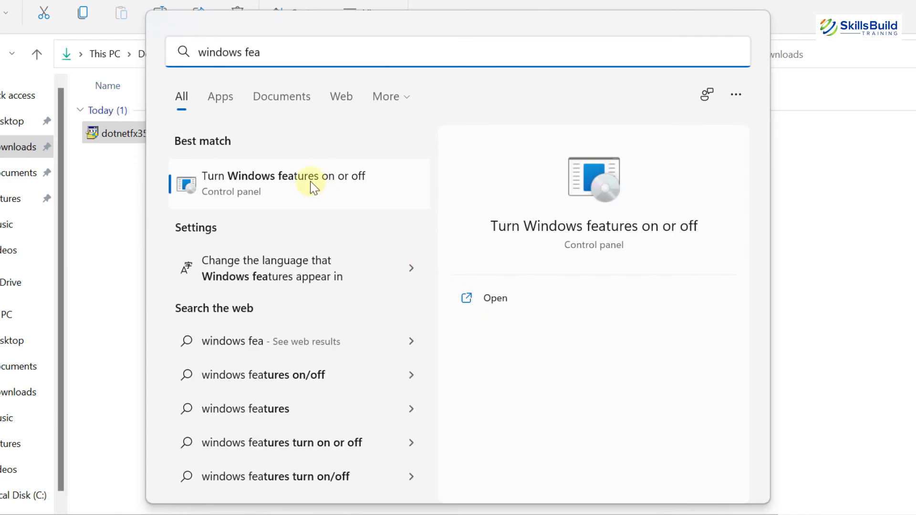
pyautogui.click(311, 185)
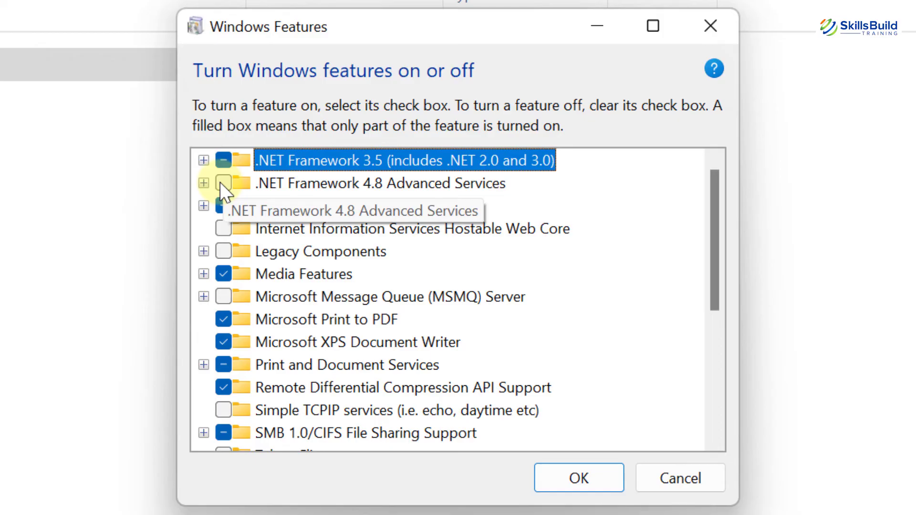
# Enable .NET Framework 4.8 Advanced Services, apply it, and close the completion message.
pyautogui.click(222, 183)
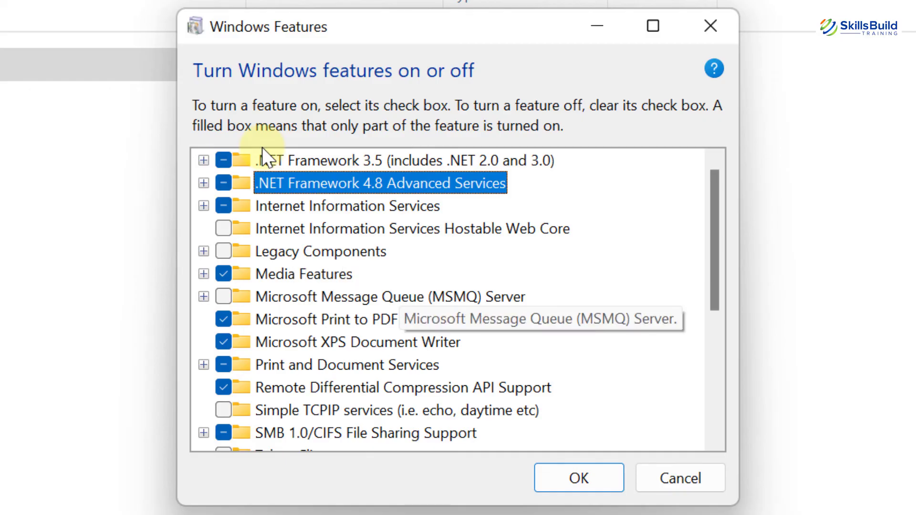
pyautogui.click(578, 478)
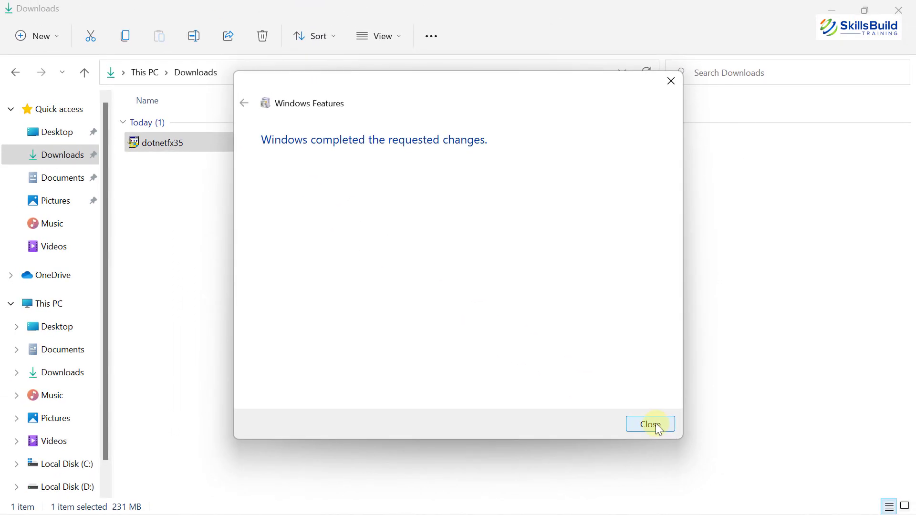
pyautogui.click(650, 425)
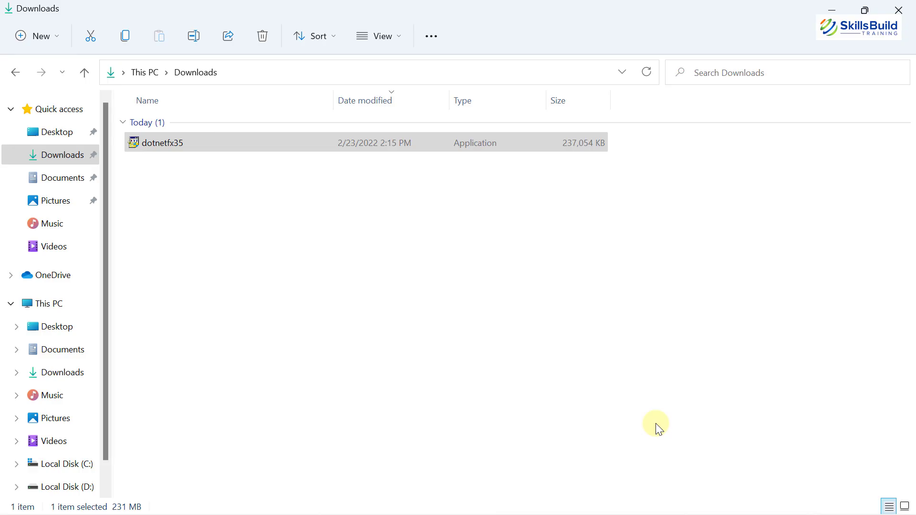